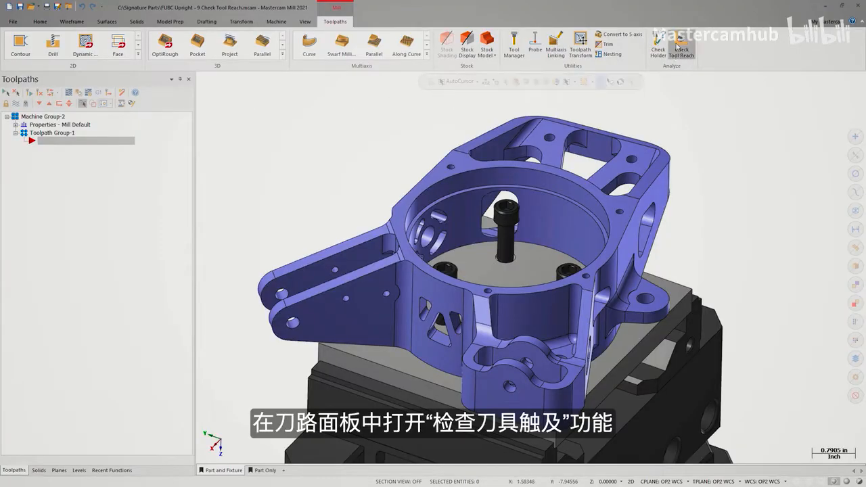
# Start the Check Tool Reach analysis and define the purple upright part as its target
pyautogui.click(679, 48)
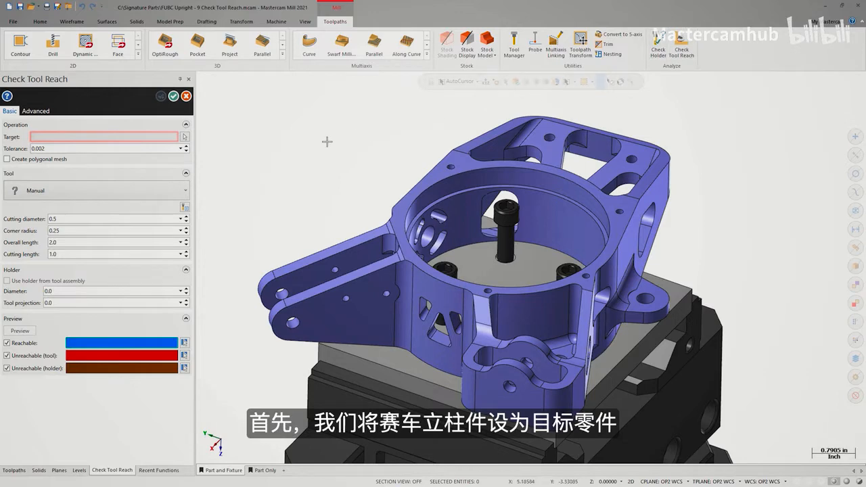
pyautogui.click(185, 138)
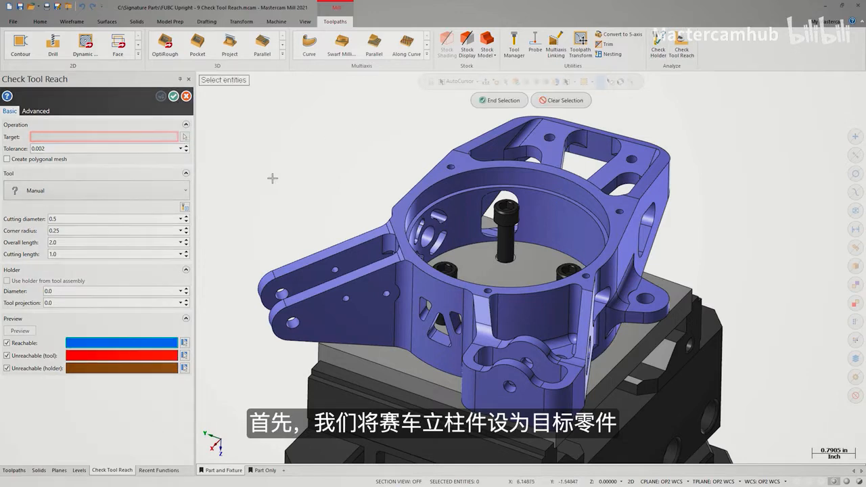
pyautogui.click(365, 231)
pyautogui.click(498, 101)
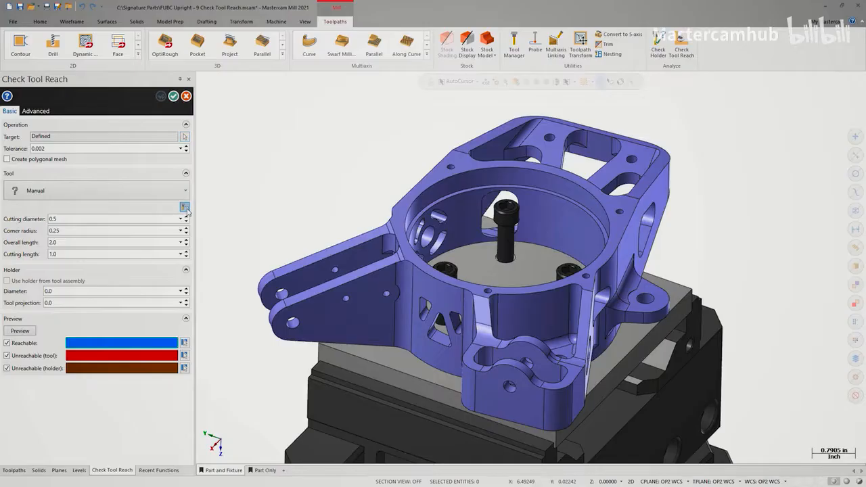
# Load tool 2, the 0.75 bull endmill, with the holder from its tool assembly, and preview its reach on the upright
pyautogui.click(186, 206)
pyautogui.click(42, 146)
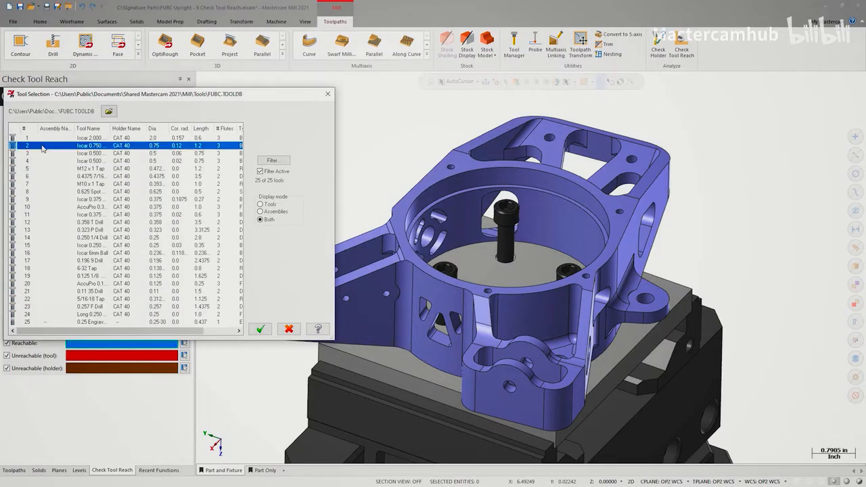
pyautogui.click(260, 329)
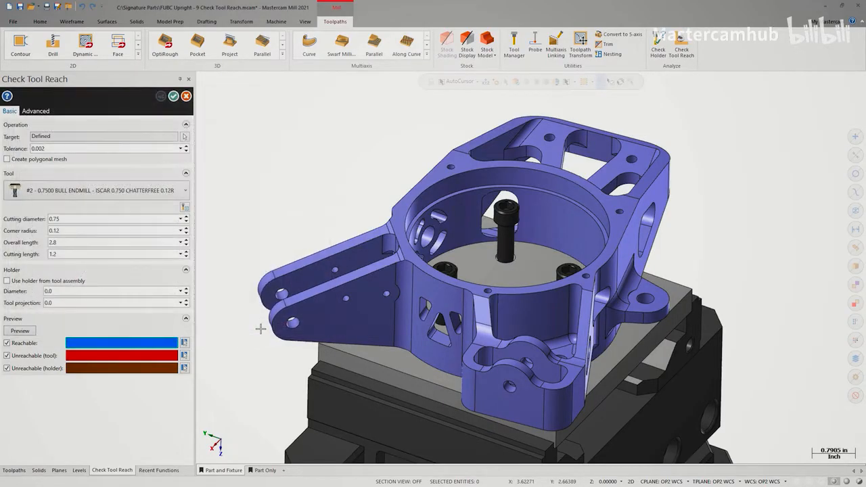
pyautogui.click(10, 283)
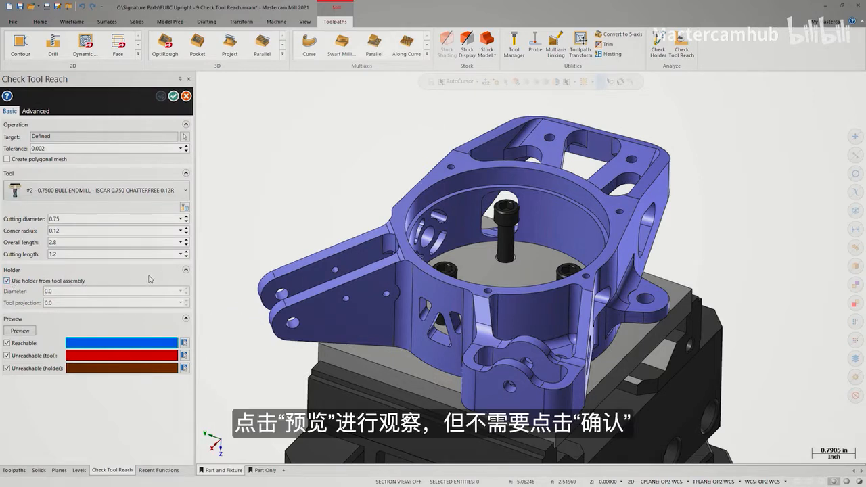
pyautogui.click(22, 332)
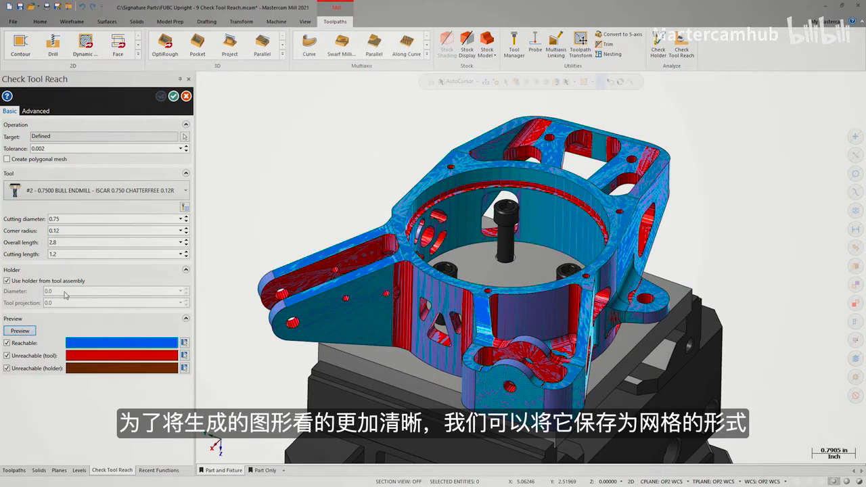
# Set the output level to 2 and generate the tool reach result as a polygonal mesh
pyautogui.click(37, 111)
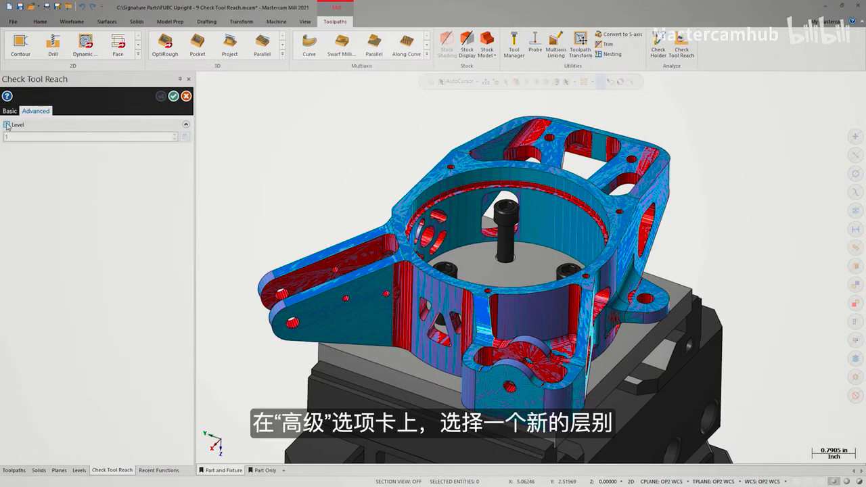
pyautogui.doubleClick(30, 138)
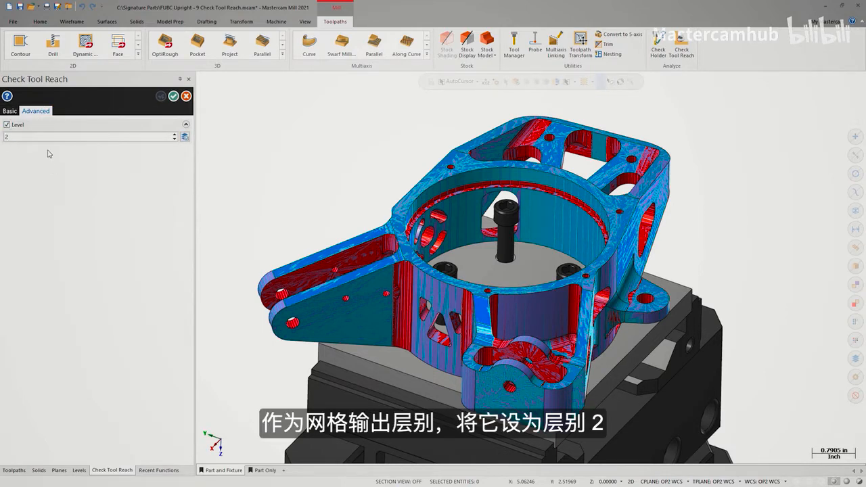
pyautogui.click(11, 112)
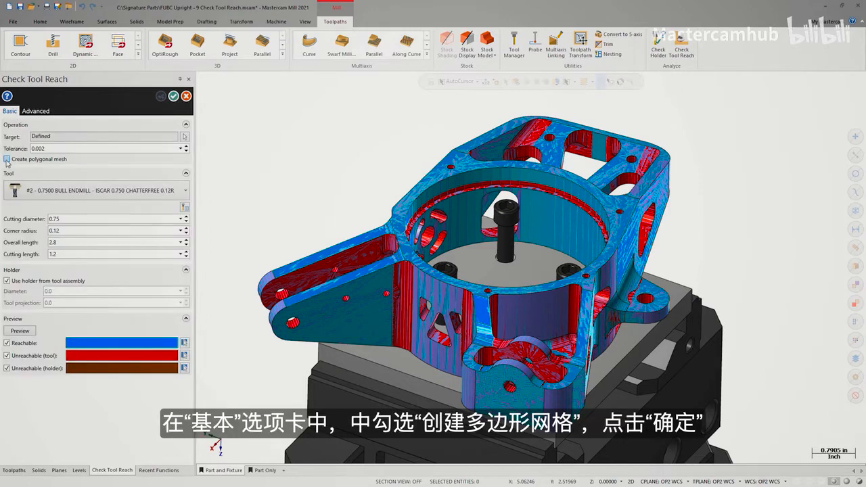
pyautogui.click(172, 96)
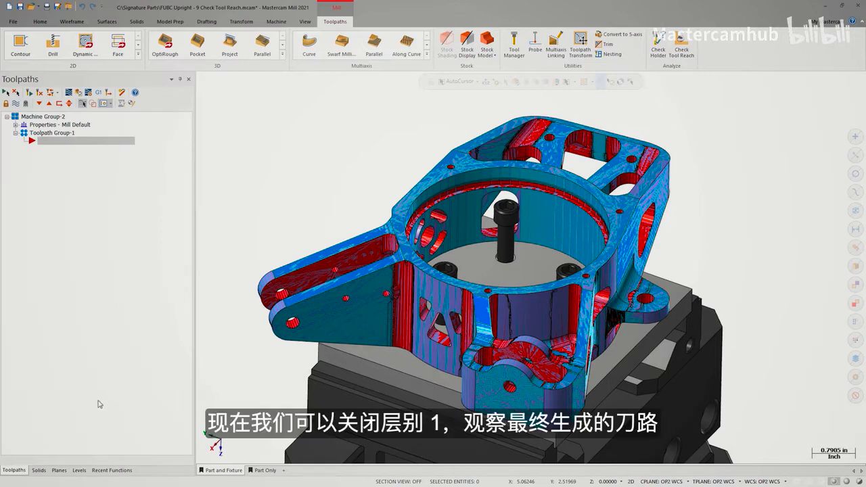
# Make level 2 the active level and hide level 1 to examine the reach mesh of the 0.75 endmill
pyautogui.click(79, 469)
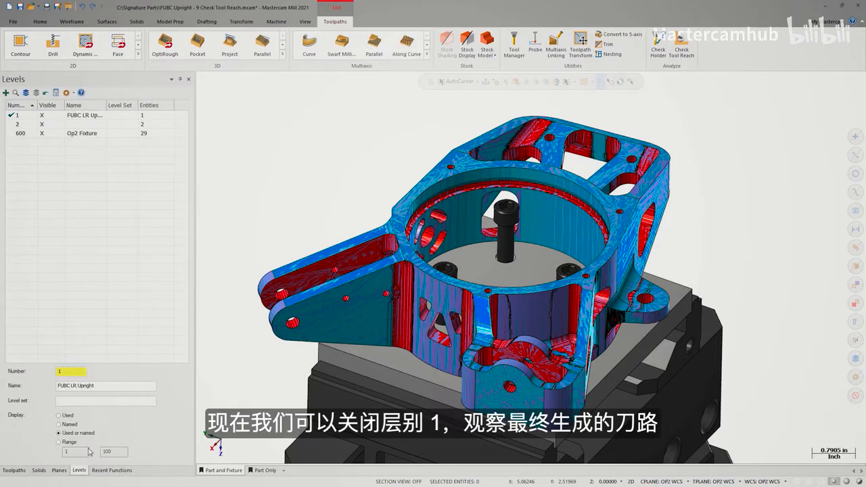
pyautogui.click(8, 125)
pyautogui.click(43, 115)
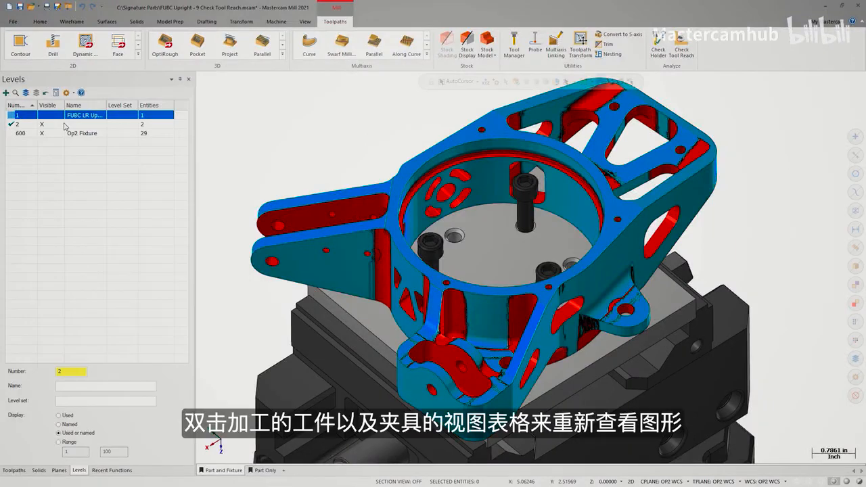
# Restore the Part and Fixture view and define the upright as the target of a new tool reach check
pyautogui.doubleClick(226, 470)
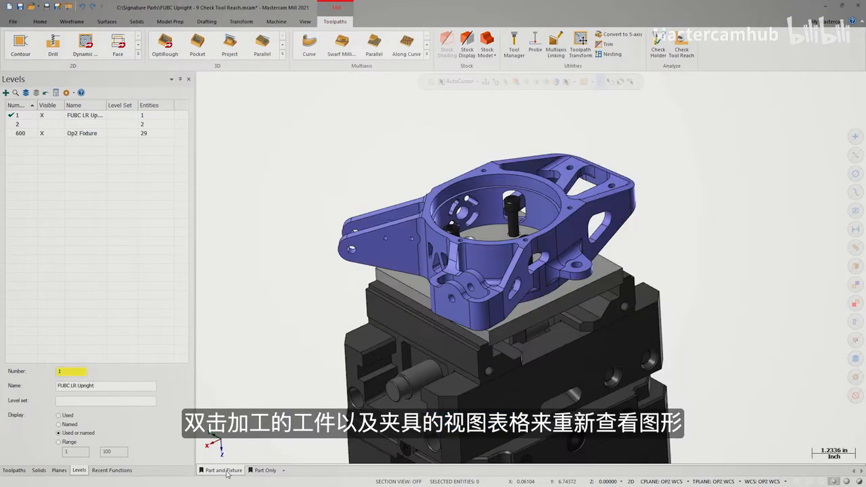
pyautogui.click(681, 48)
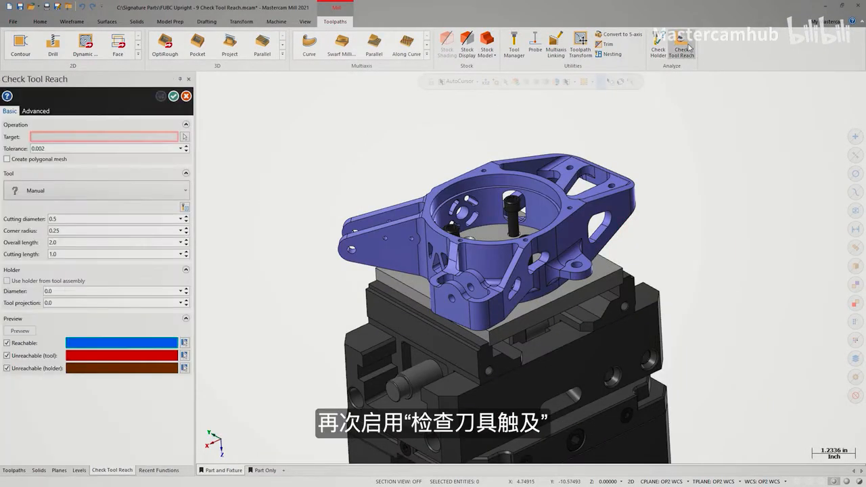
pyautogui.click(184, 136)
pyautogui.click(569, 264)
pyautogui.click(494, 102)
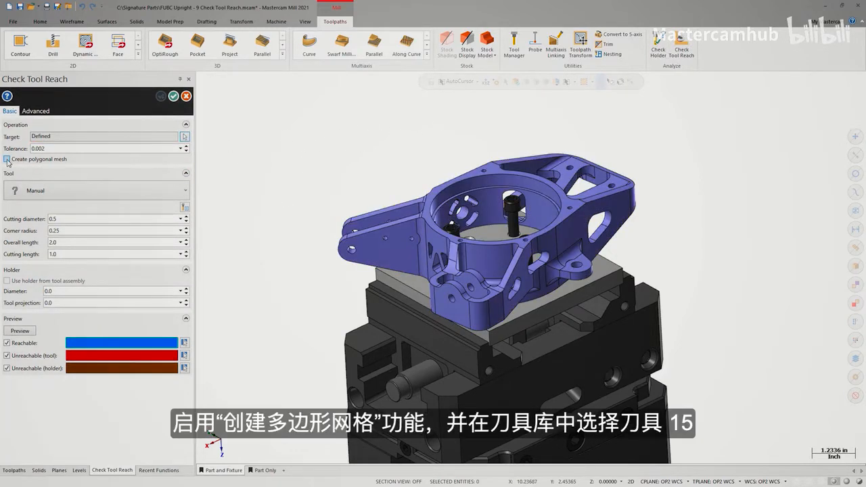
# Enable polygonal mesh creation and load tool 15, the 0.25 bull endmill, with the holder from its tool assembly
pyautogui.click(184, 208)
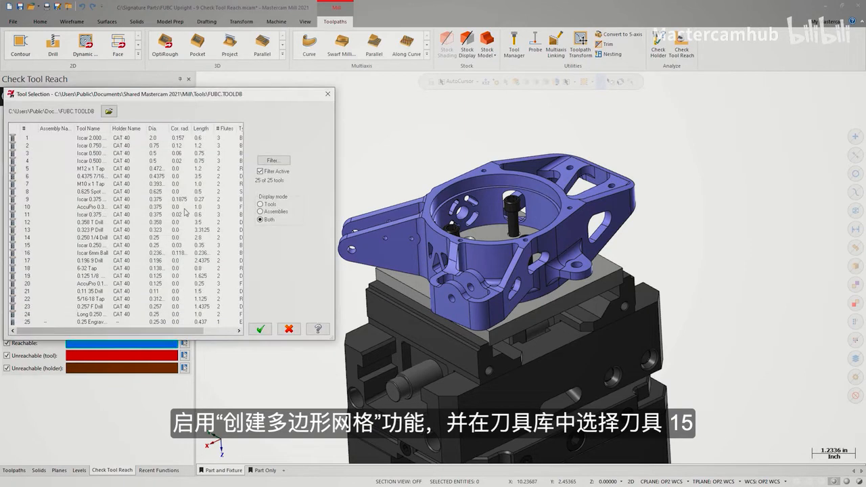
pyautogui.click(61, 246)
pyautogui.click(260, 328)
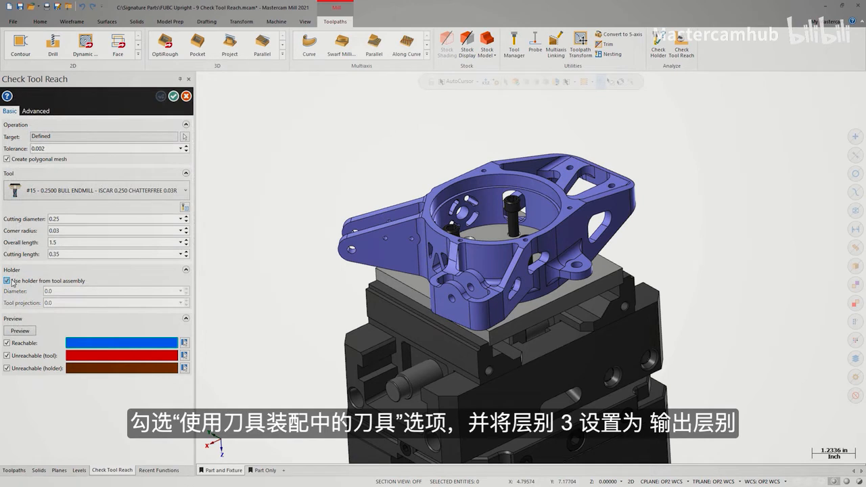
# Set the output level to 3, preview the 0.25 endmill's reach and generate the mesh
pyautogui.click(37, 111)
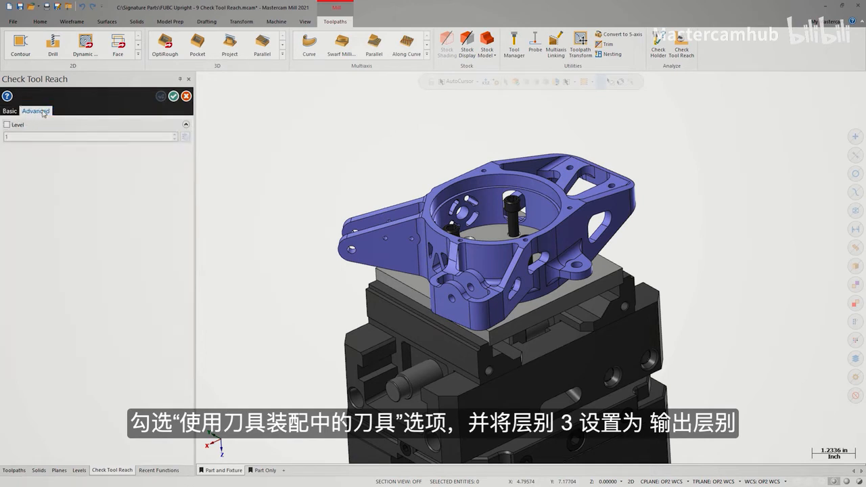
pyautogui.click(7, 125)
pyautogui.click(8, 136)
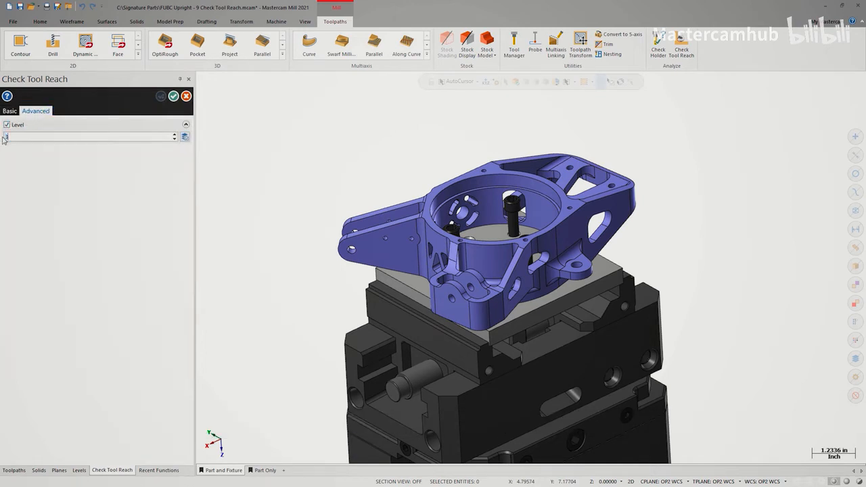
pyautogui.click(10, 111)
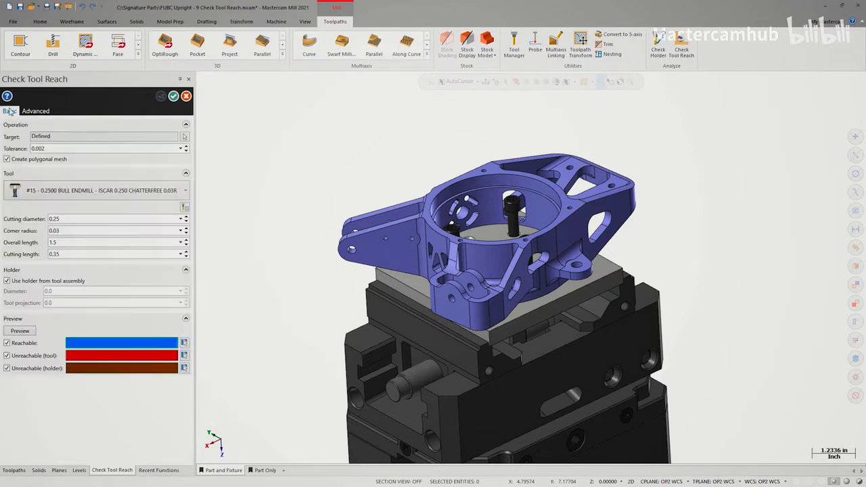
pyautogui.click(25, 332)
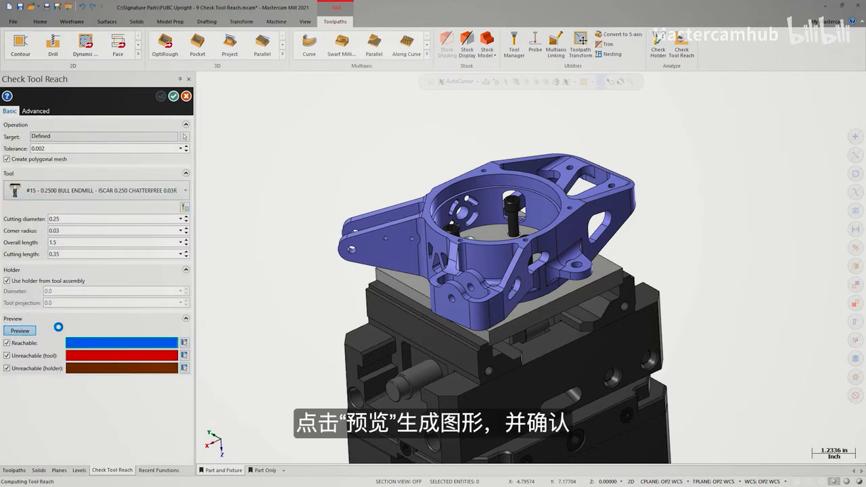
pyautogui.click(174, 97)
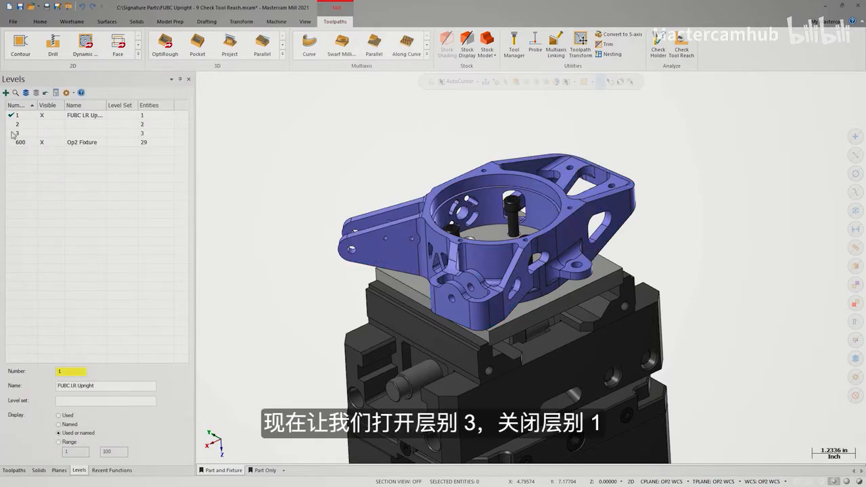
# Make level 3 the active level and hide level 1 to examine the reach mesh of the 0.25 endmill
pyautogui.click(35, 129)
pyautogui.click(44, 117)
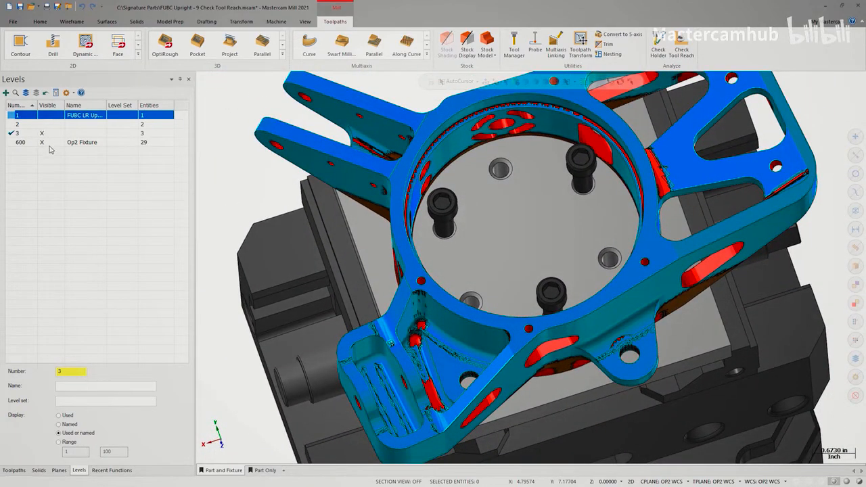
# Show the upright alone by activating level 1 and hiding level 3, and copy the solid to level 10
pyautogui.click(15, 116)
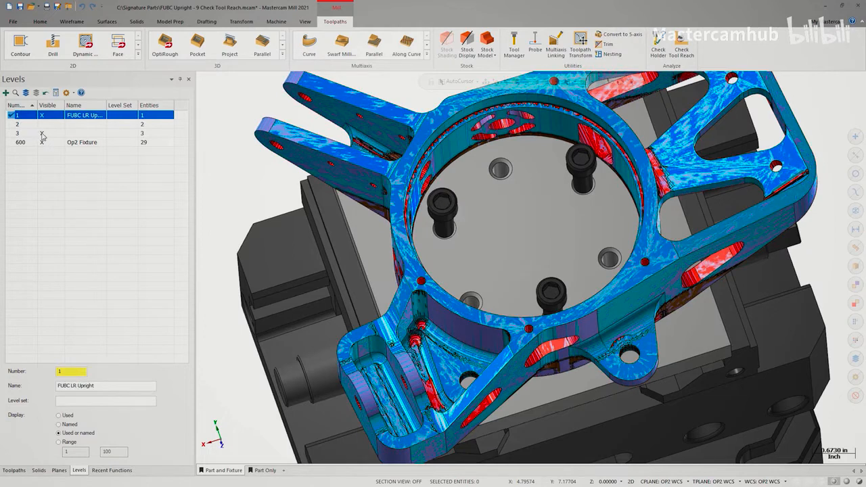
pyautogui.click(42, 134)
pyautogui.click(359, 174)
pyautogui.rightClick(360, 174)
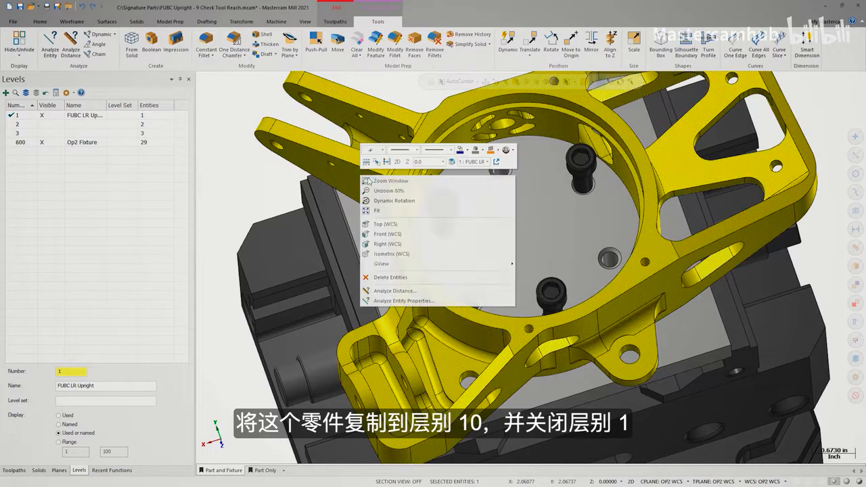
pyautogui.click(452, 162)
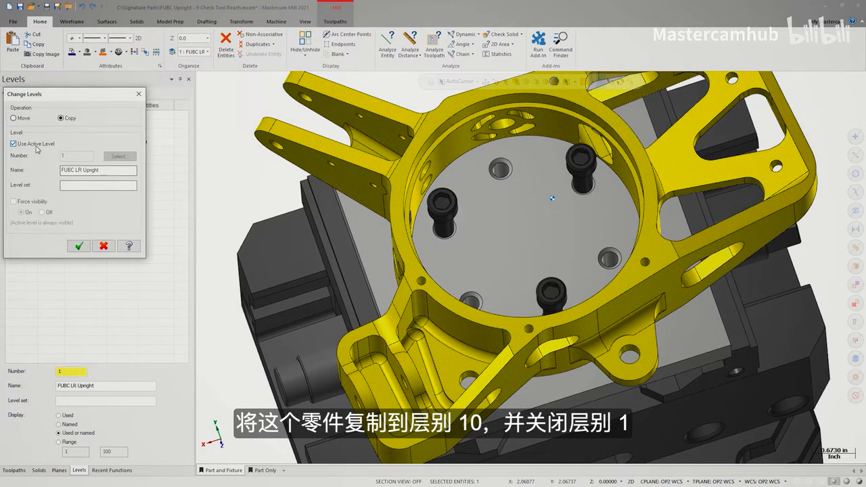
pyautogui.click(37, 144)
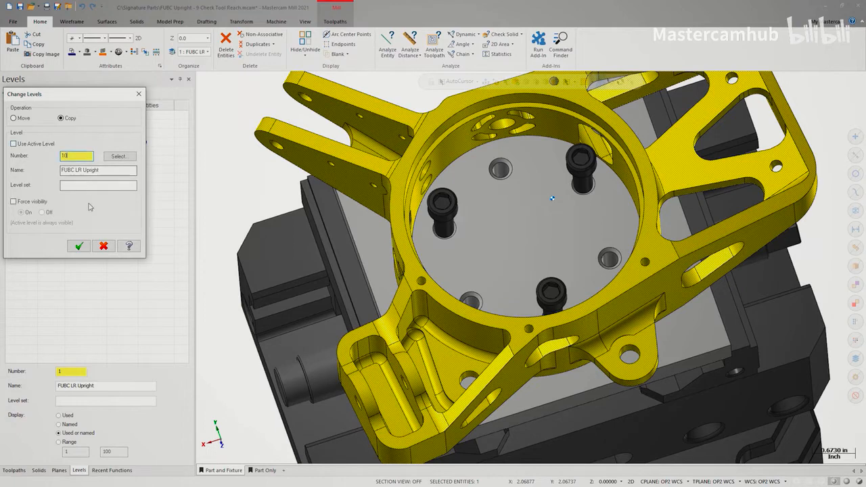
pyautogui.click(79, 247)
# Keep level 10 as the active level and hide level 1
pyautogui.click(15, 143)
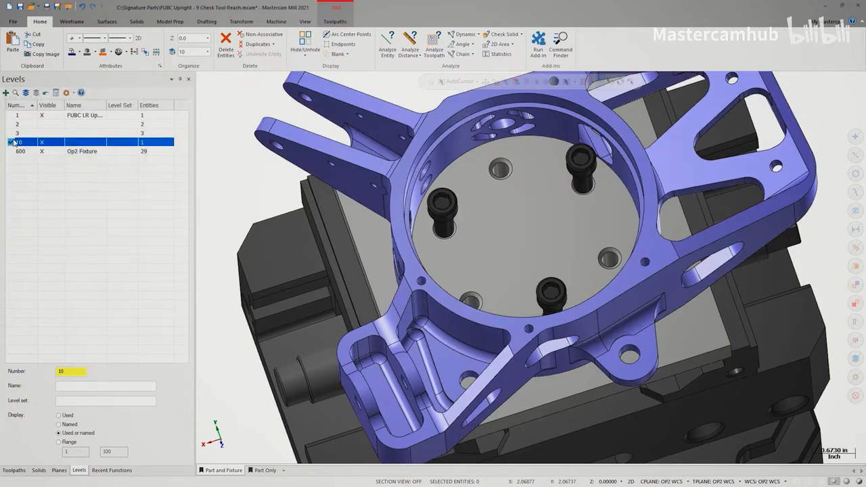
pyautogui.click(43, 116)
# Set the radius of all matching pocket floor fillets on the copied upright to 0.0625 with Modify Fillet
pyautogui.click(171, 25)
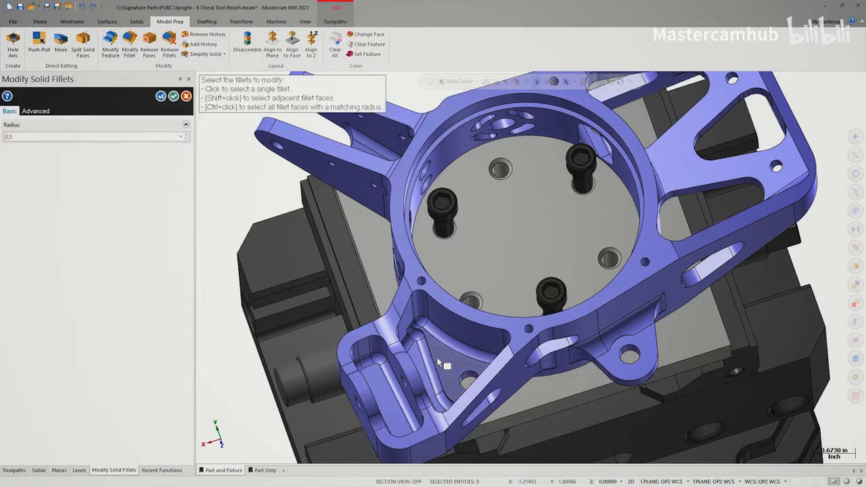
pyautogui.press('ctrl')
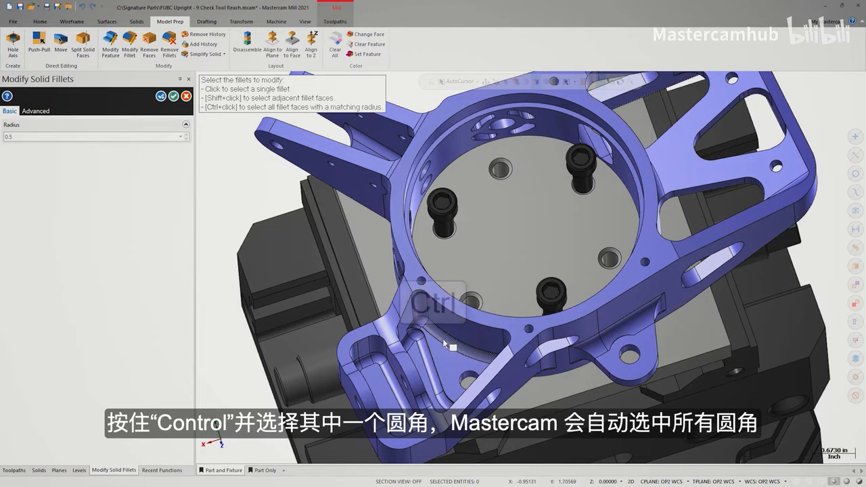
pyautogui.keyDown('ctrl'); pyautogui.click(444, 344); pyautogui.keyUp('ctrl')
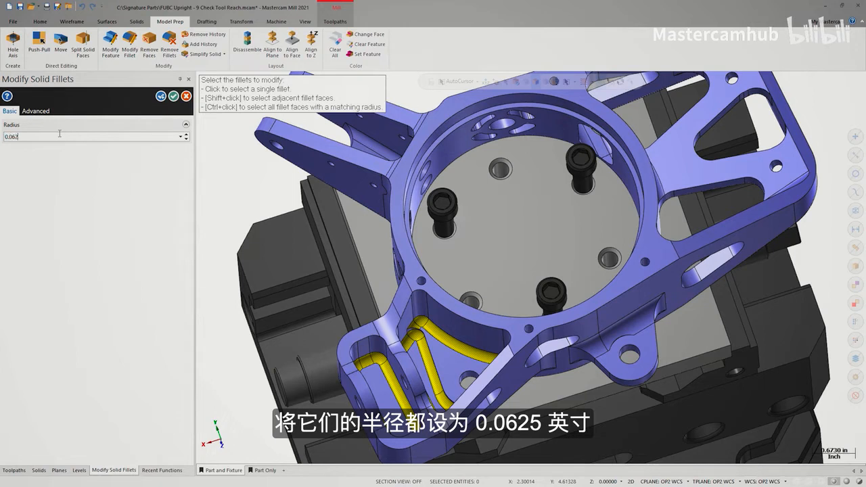
pyautogui.press('Return')
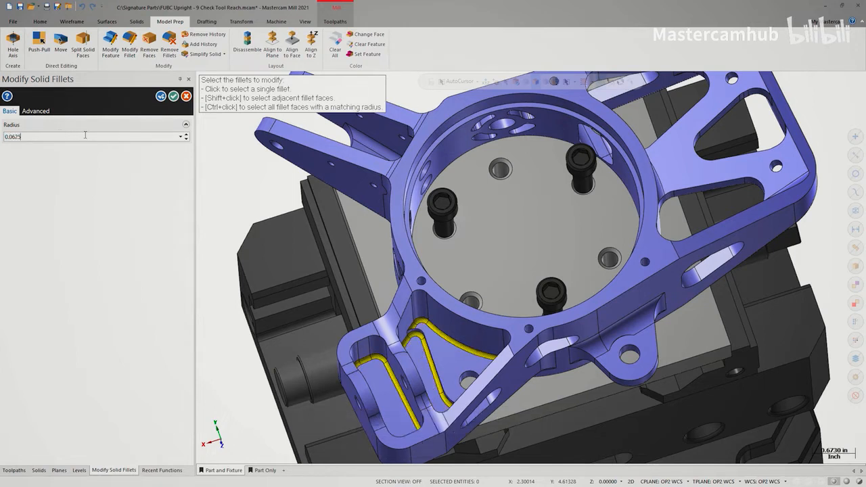
pyautogui.click(173, 97)
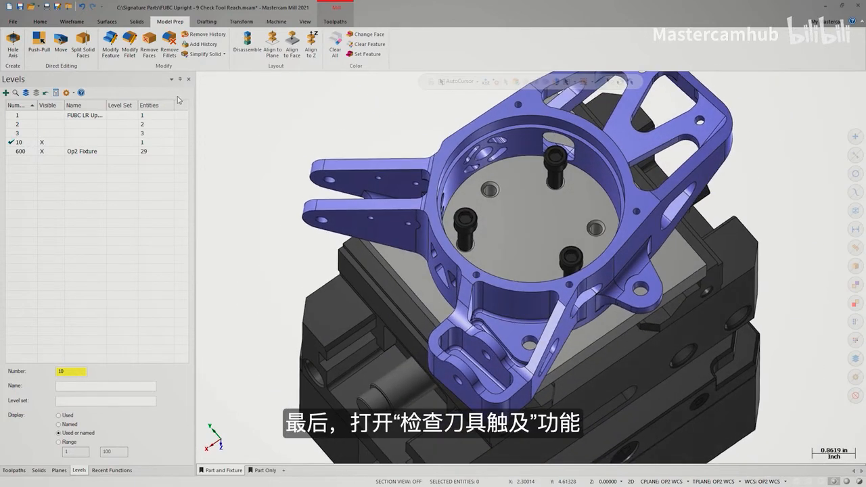
# Start Check Tool Reach and set the modified upright on level 10 as the target
pyautogui.click(334, 22)
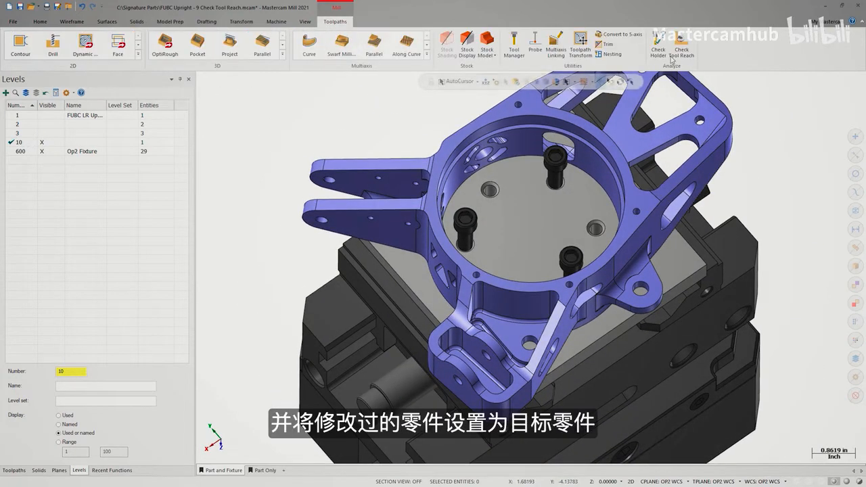
pyautogui.click(681, 50)
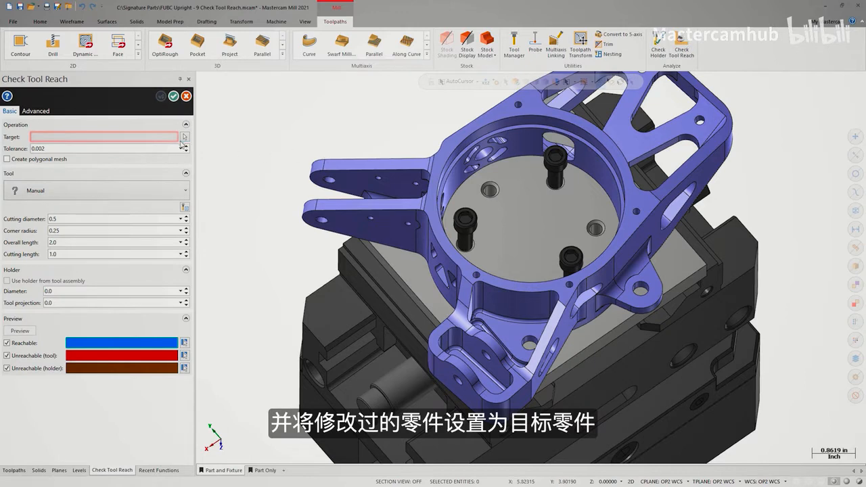
pyautogui.click(184, 136)
pyautogui.click(565, 143)
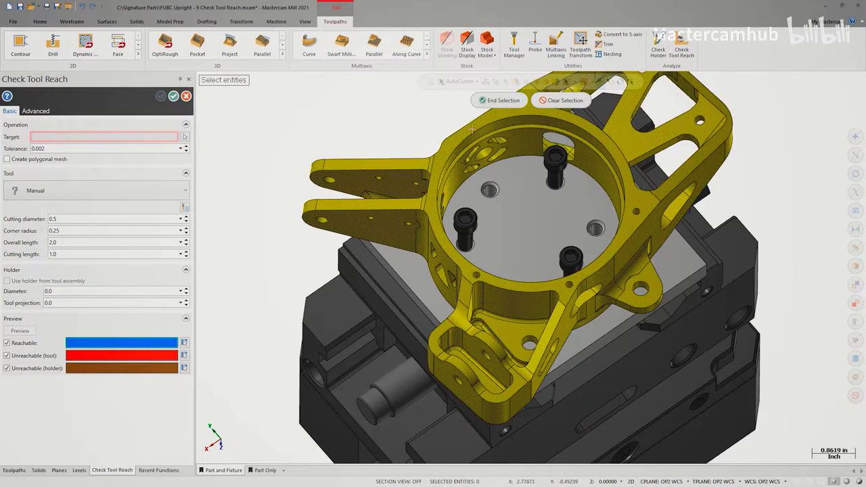
pyautogui.click(502, 100)
# Preview the upright's reach for tool 15, the 0.25 bull endmill with its assembly holder, using wireframe display
pyautogui.click(185, 208)
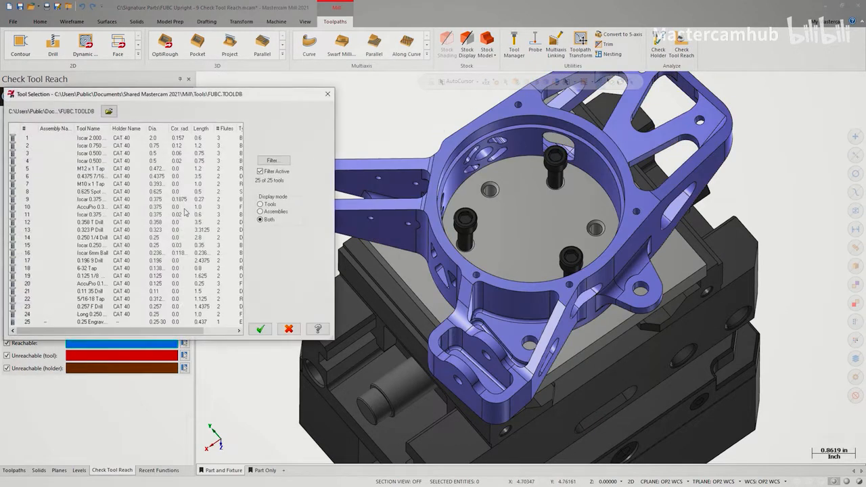
pyautogui.click(46, 248)
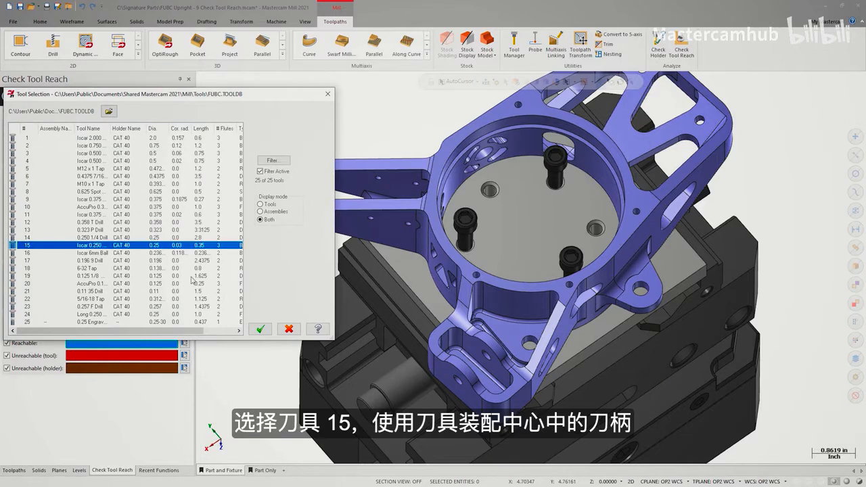
pyautogui.click(257, 329)
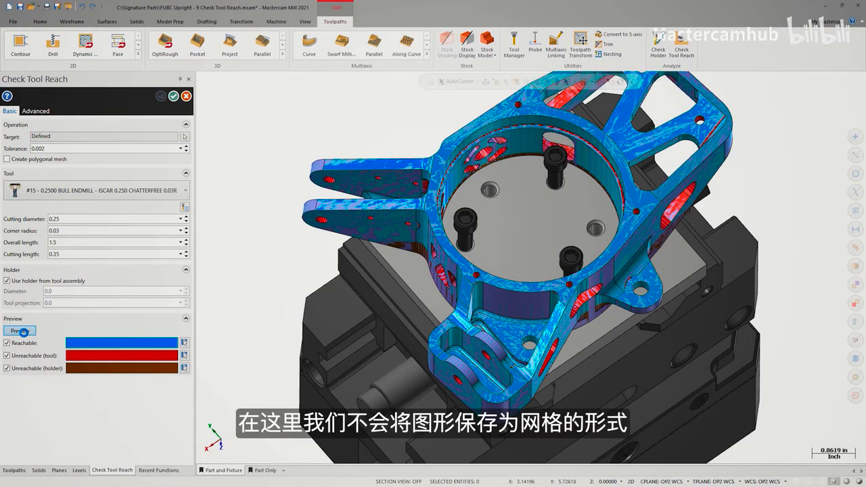
pyautogui.click(795, 482)
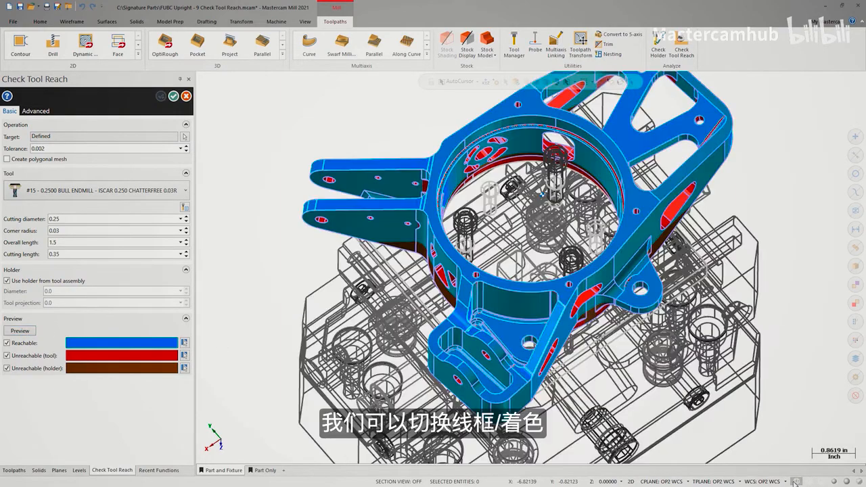